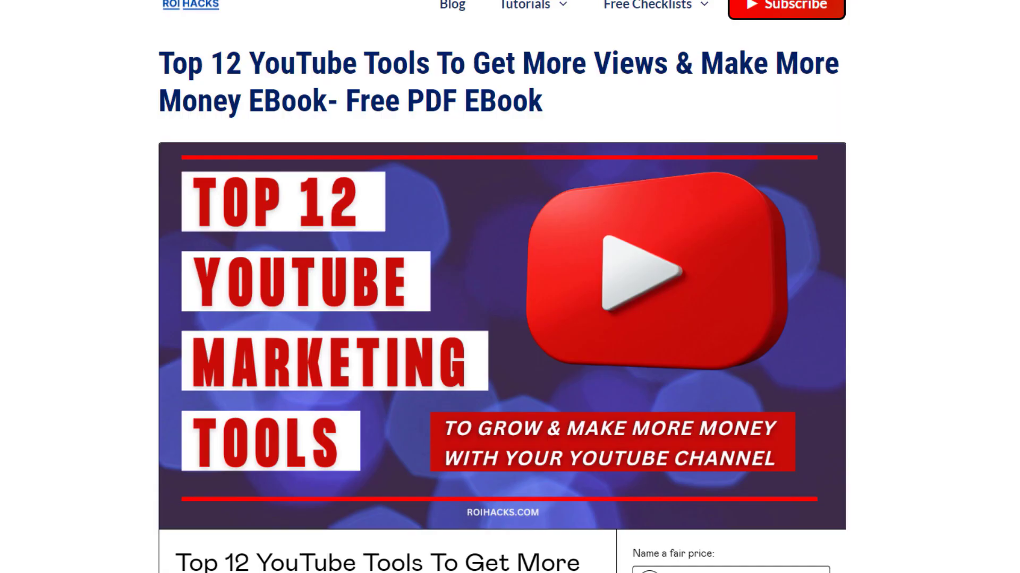
# - Scroll past the intro promotions toward the channel's Comments page in YouTube Studio
pyautogui.scroll(-5, 501, 287)
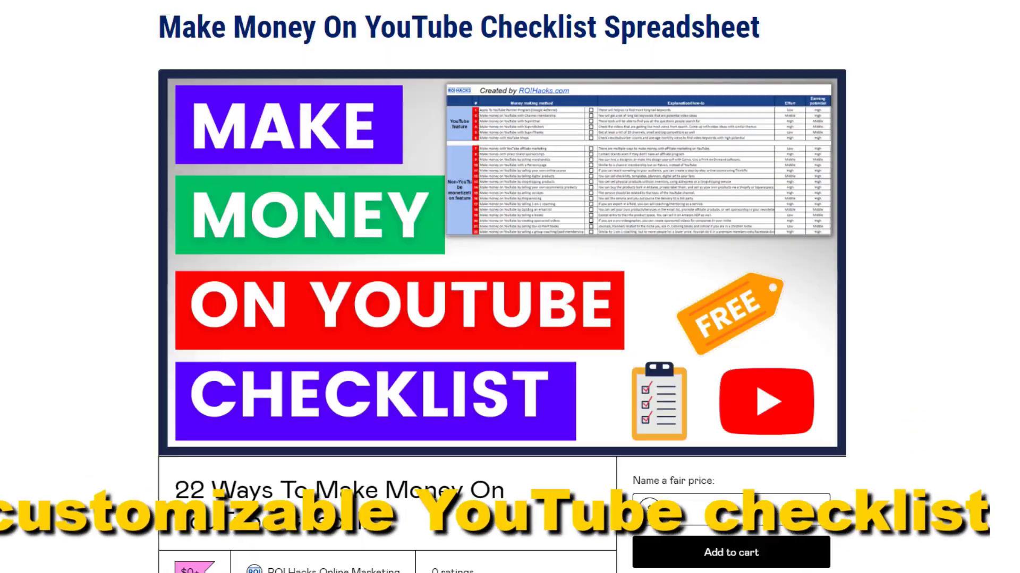
pyautogui.scroll(-5, 510, 287)
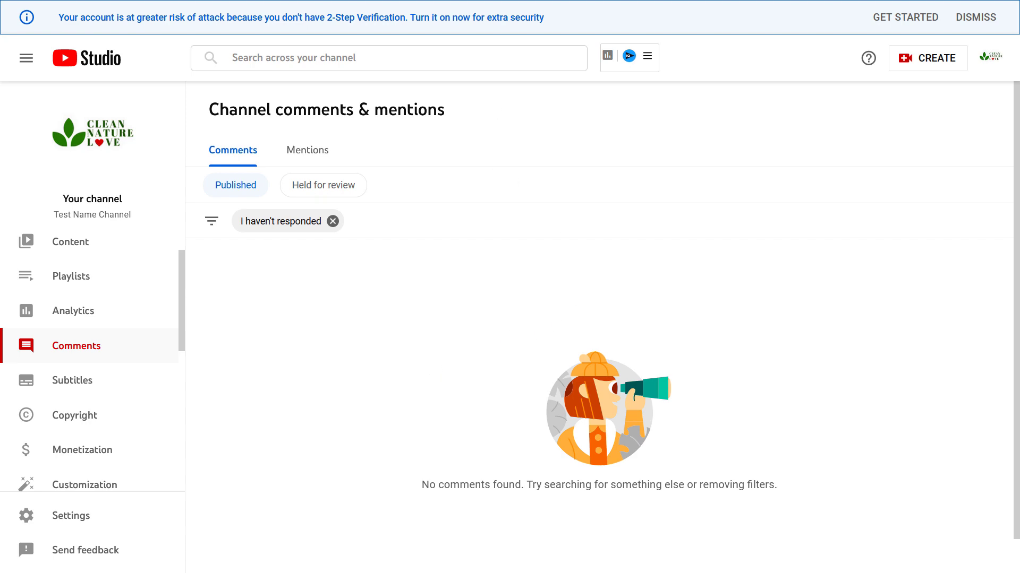
# - Open channel Settings on Upload defaults, showing the default title 'YouTube channel tutorial'
pyautogui.moveTo(249, 60)
pyautogui.click(84, 516)
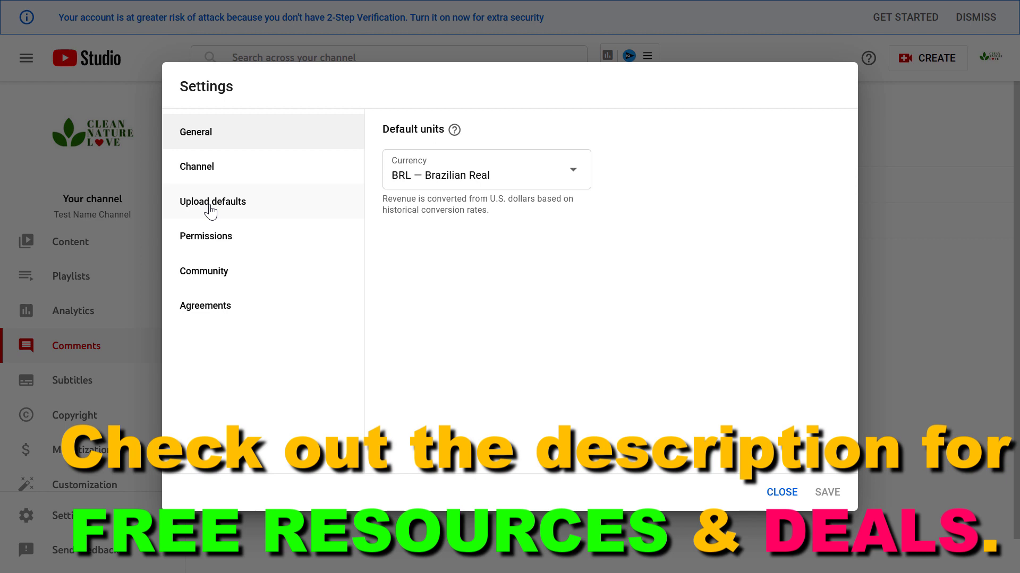
pyautogui.click(211, 211)
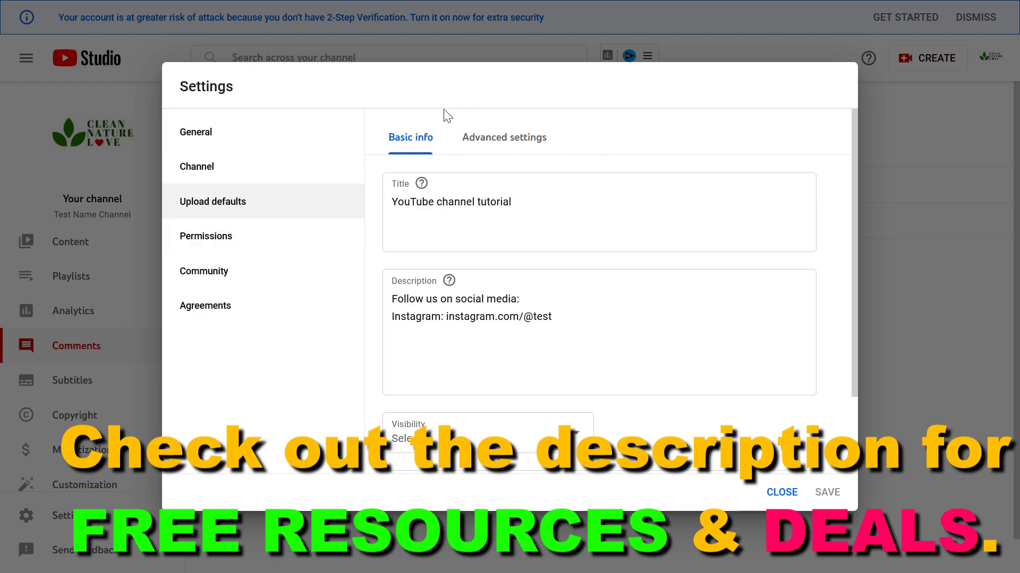
# - Replace the default upload title 'YouTube channel tutorial' with 'Facebook marketing tutorial'
pyautogui.click(410, 204)
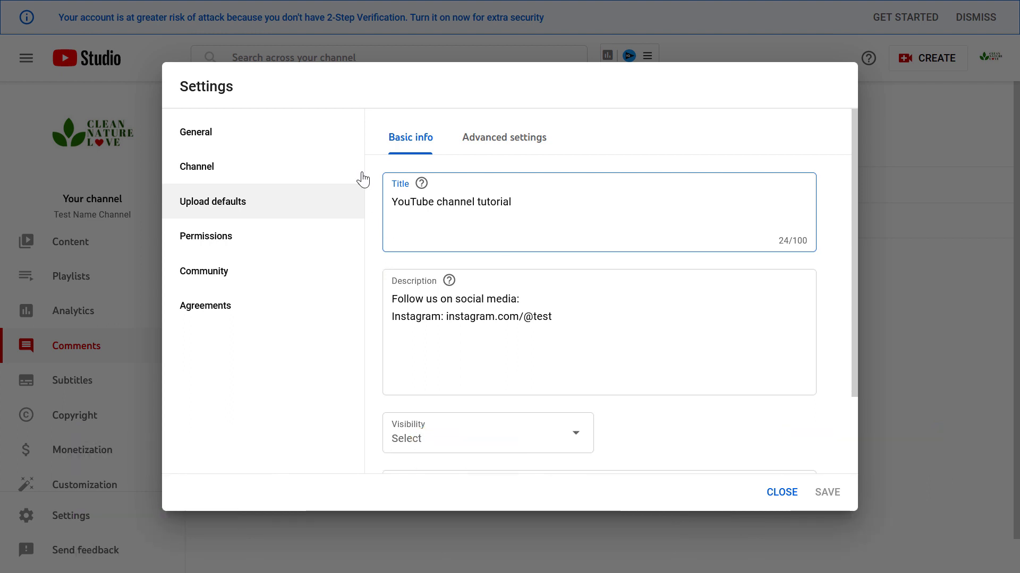
pyautogui.hotkey('ctrl', 'a')
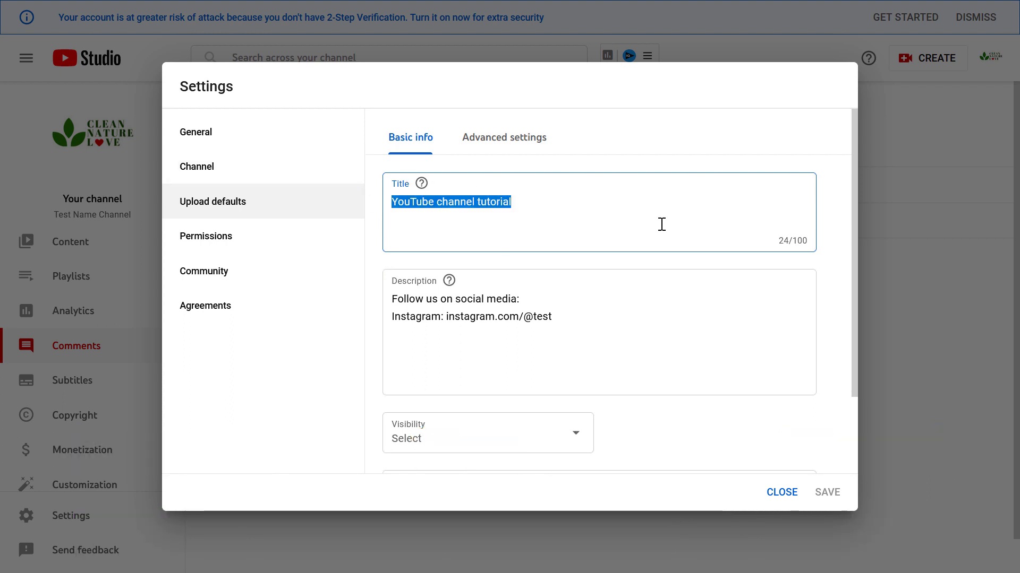
pyautogui.write('Facebook marketing tutorial')
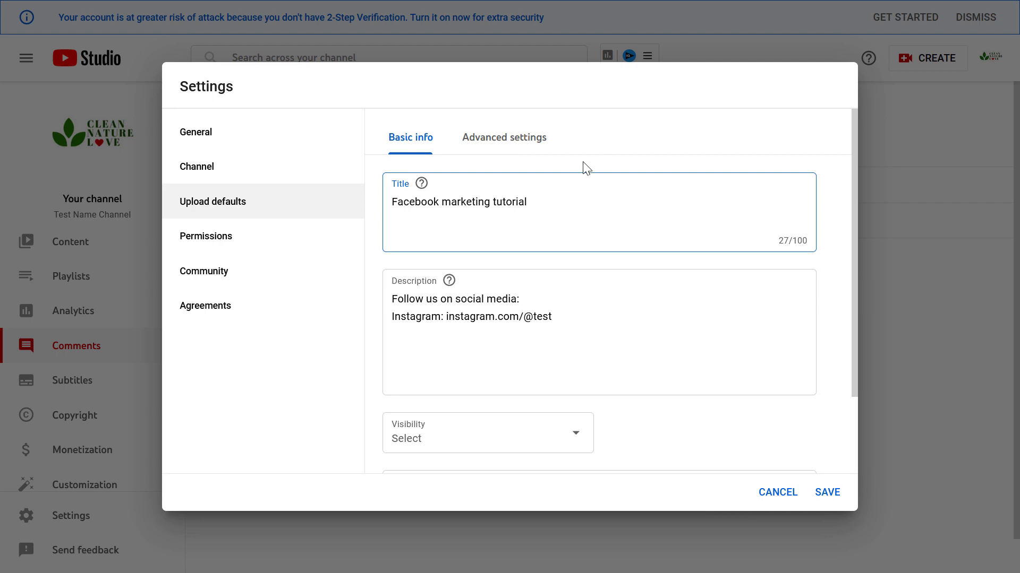
pyautogui.click(399, 195)
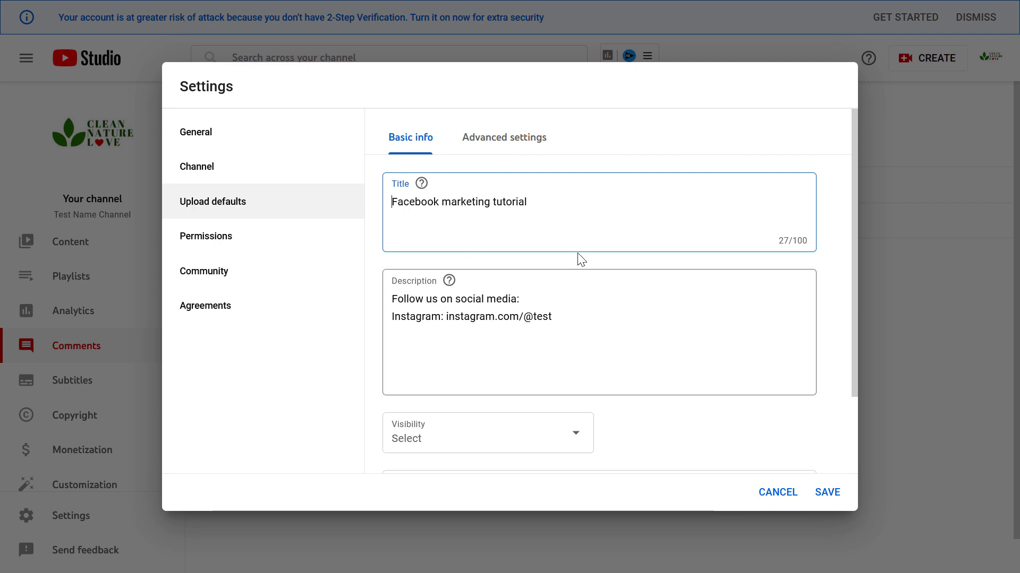
# - Add the line 'Facebook: facebook.com/facebook-marketing-tutorial' below the Instagram line in the default description
pyautogui.click(583, 321)
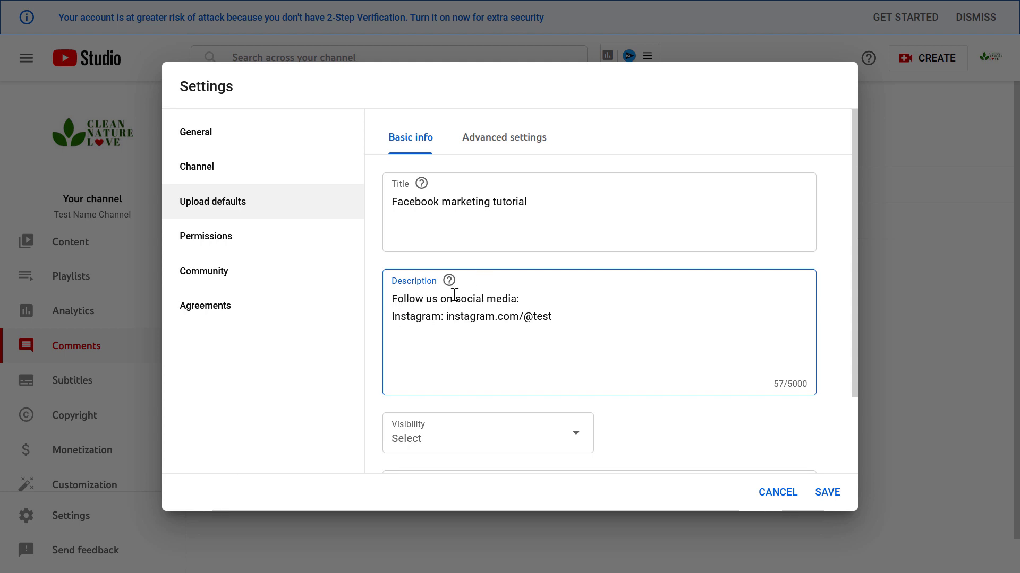
pyautogui.press('Return')
pyautogui.write('Facebook: facebook.com/facebook-marketing-tutorial')
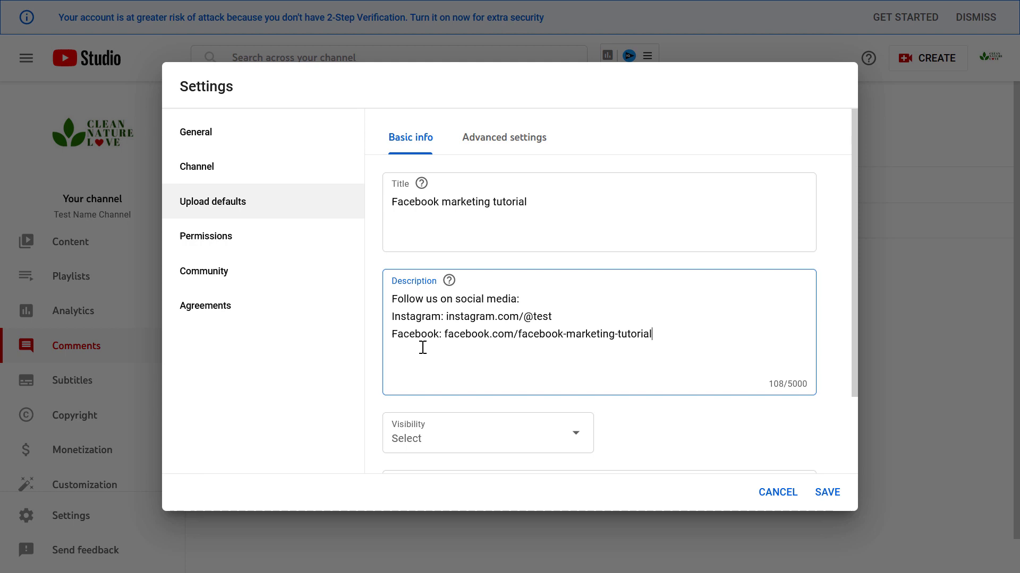
# - Remove the 'youtube tutorials' and 'youtube guides' tags and add 'facebook marketing tutorial'
pyautogui.scroll(-2, 482, 357)
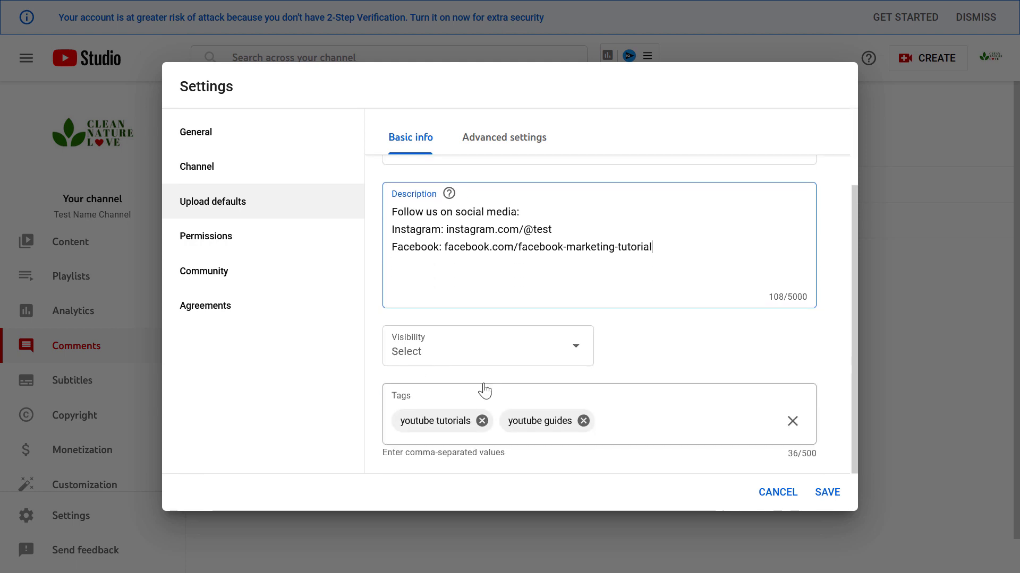
pyautogui.click(482, 421)
pyautogui.click(478, 422)
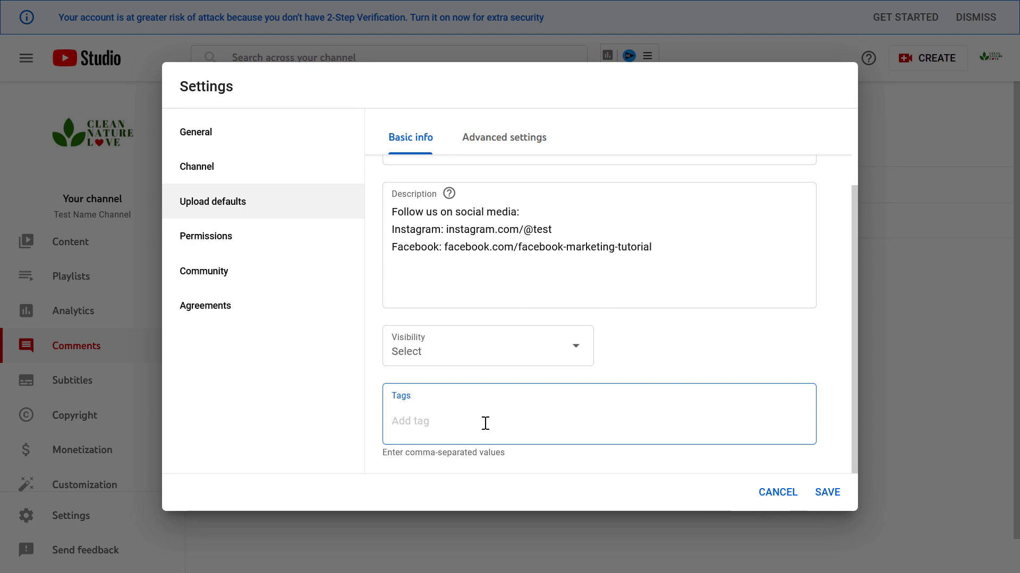
pyautogui.write('facebook marketing t')
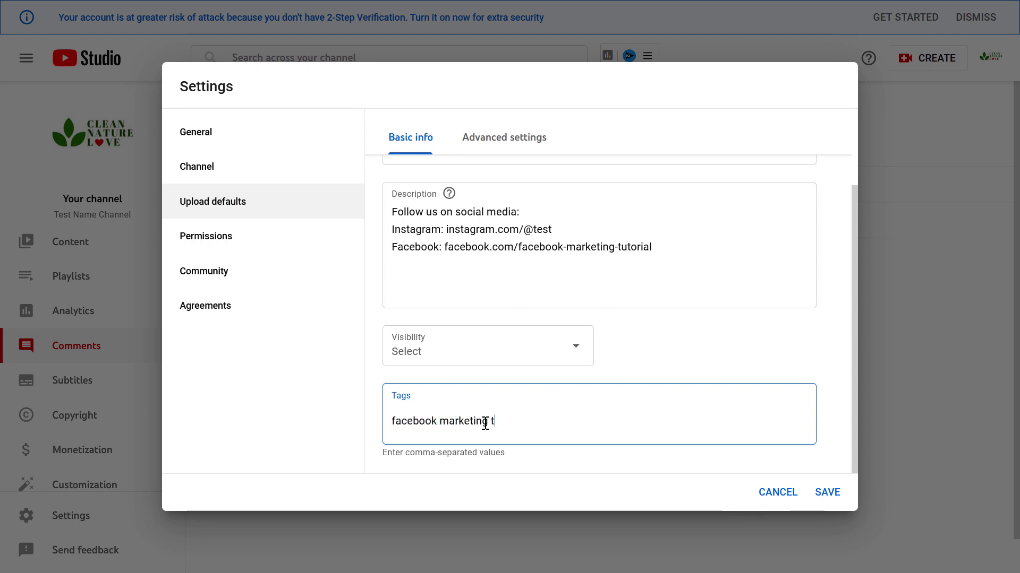
pyautogui.write('utorial')
pyautogui.press('Return')
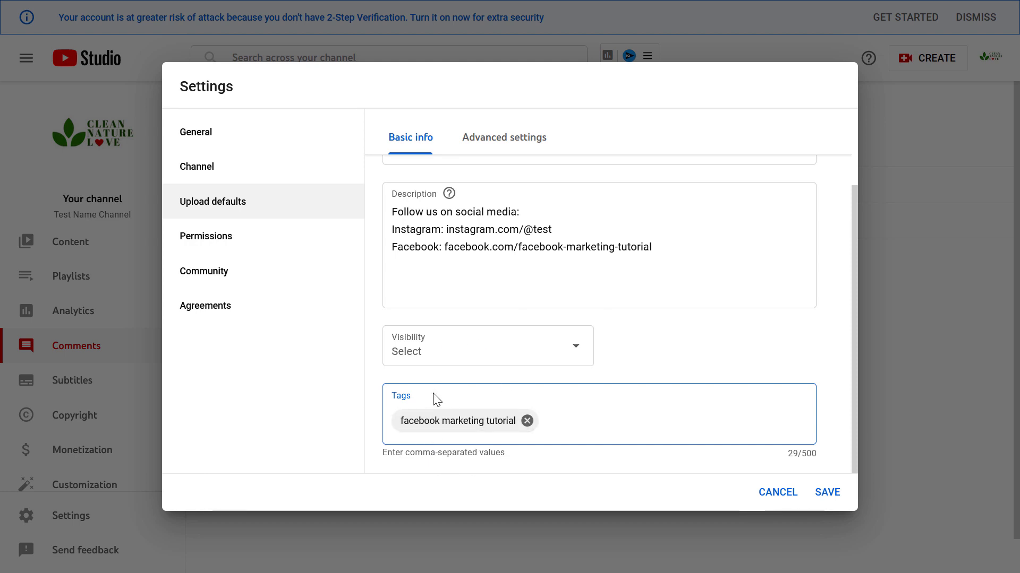
pyautogui.scroll(1, 503, 168)
# - In advanced upload defaults, set the Category to Education, correcting an accidental Comedy choice
pyautogui.click(484, 139)
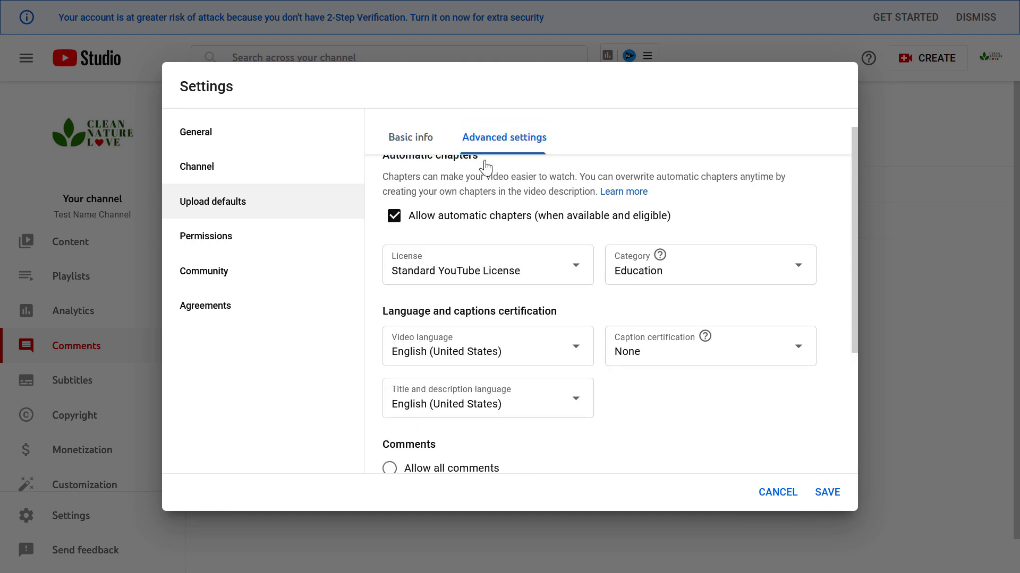
pyautogui.click(701, 266)
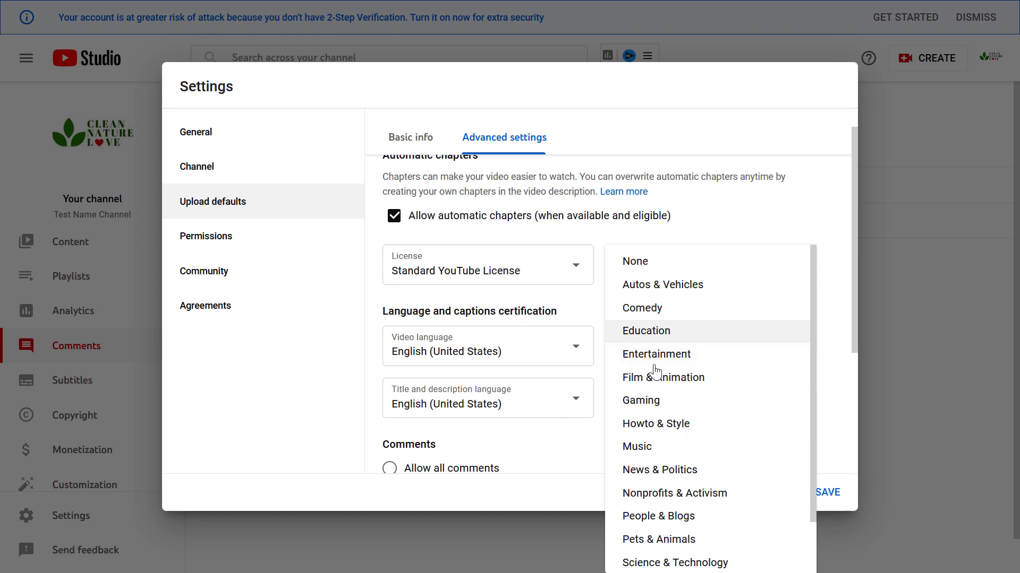
pyautogui.click(643, 309)
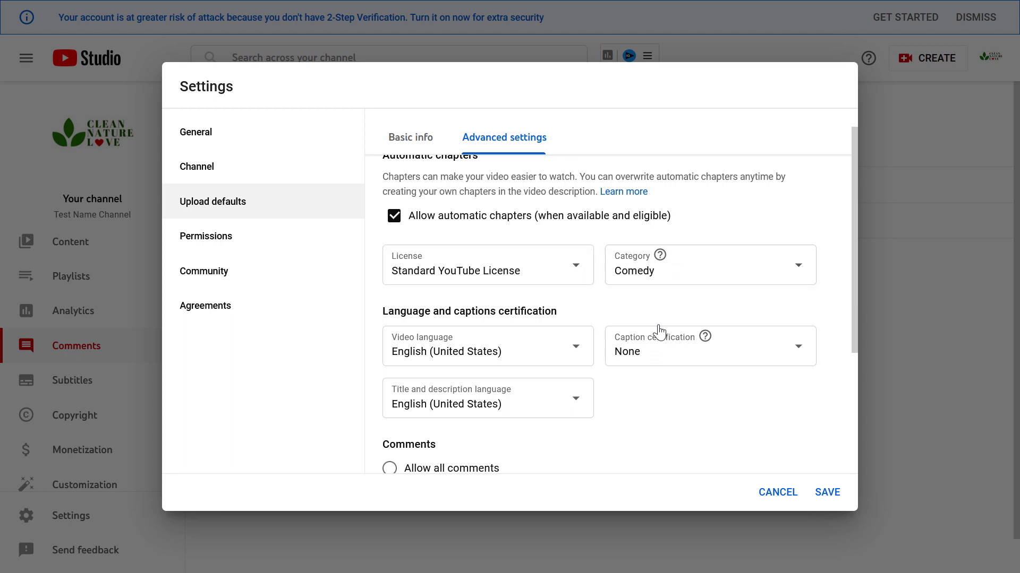
pyautogui.click(632, 281)
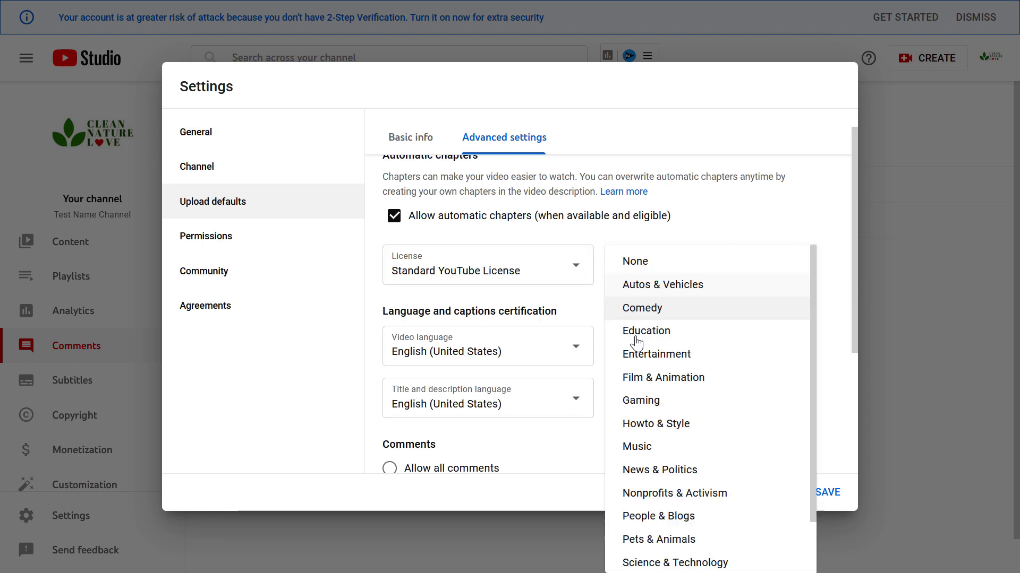
pyautogui.click(636, 331)
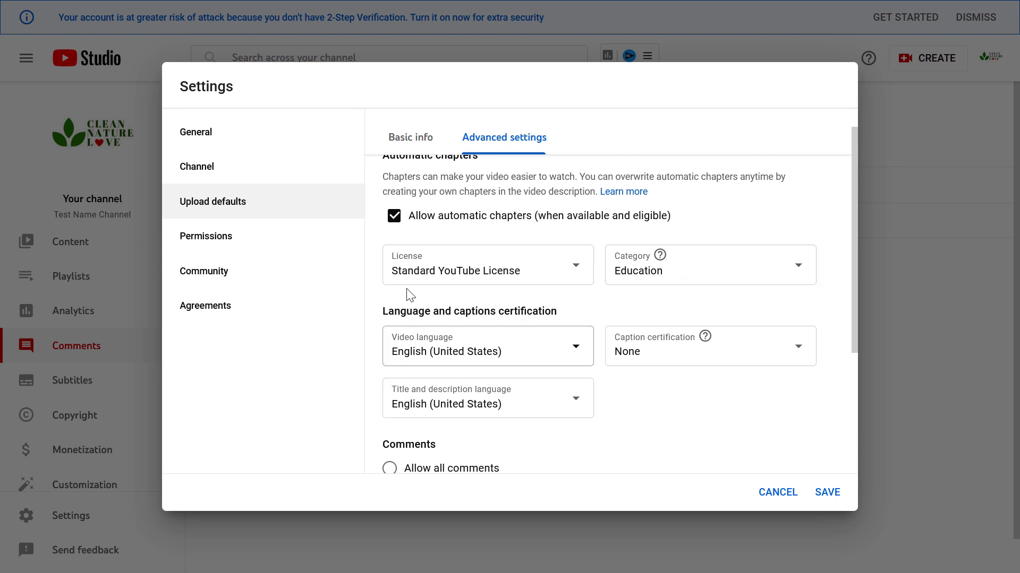
pyautogui.click(399, 348)
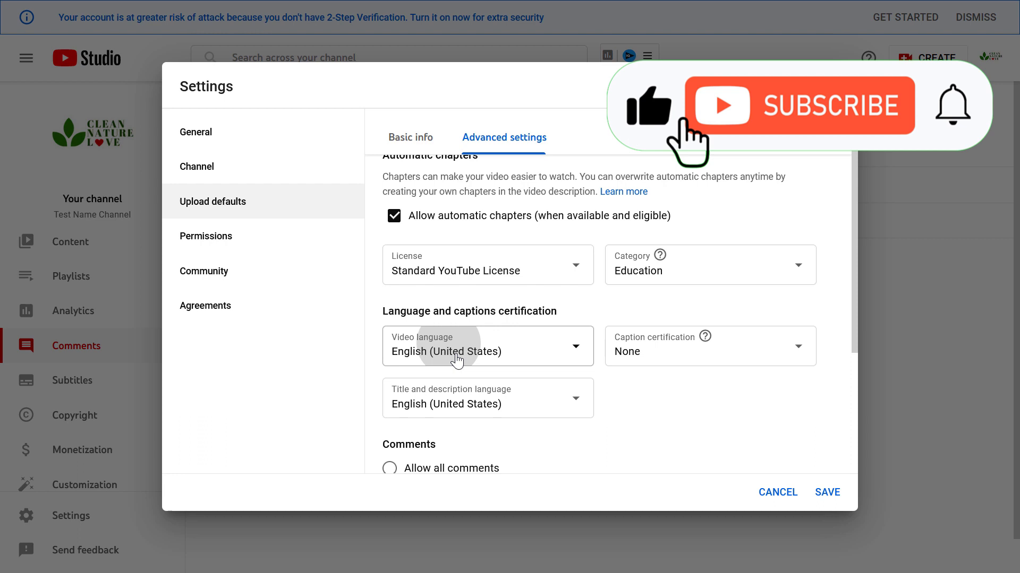
pyautogui.click(431, 342)
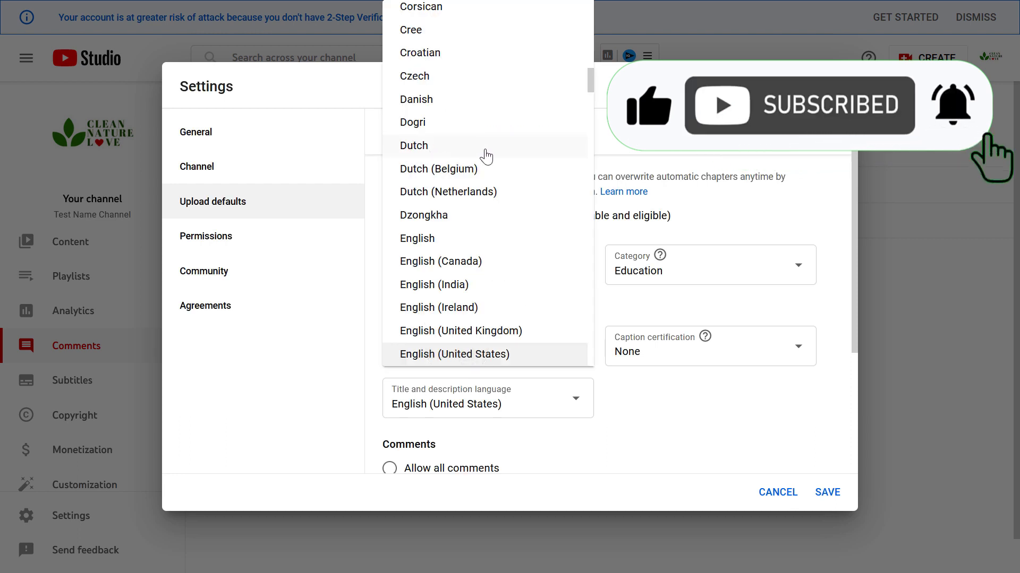
pyautogui.click(363, 422)
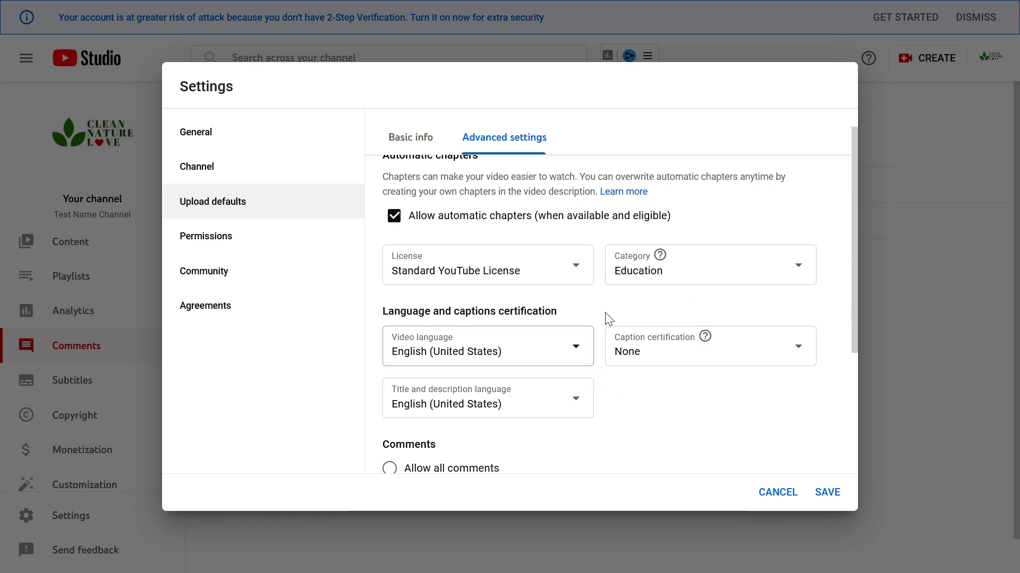
pyautogui.scroll(-3, 661, 378)
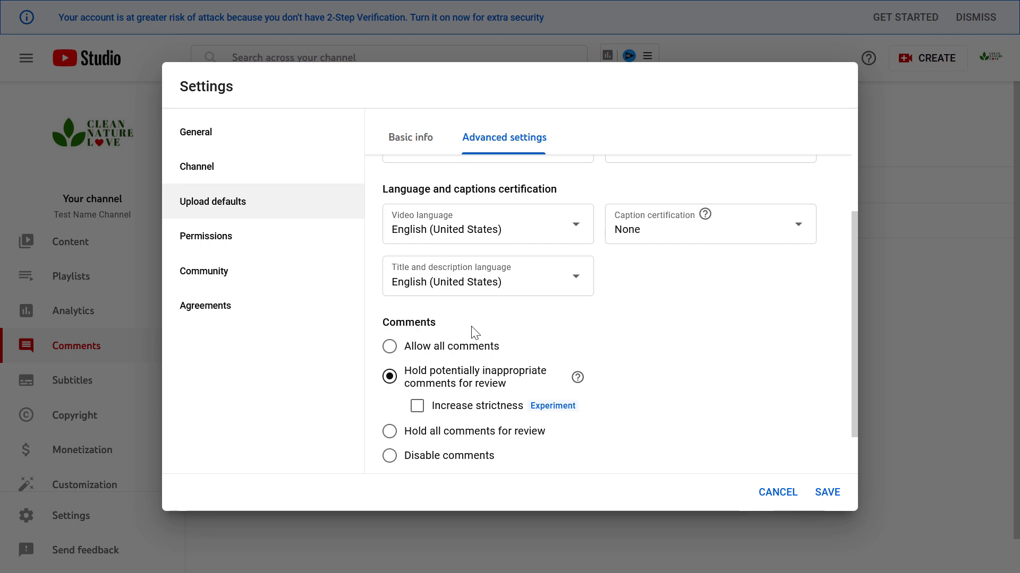
# - Select Disable comments for future uploads and save the upload defaults
pyautogui.scroll(-1, 519, 334)
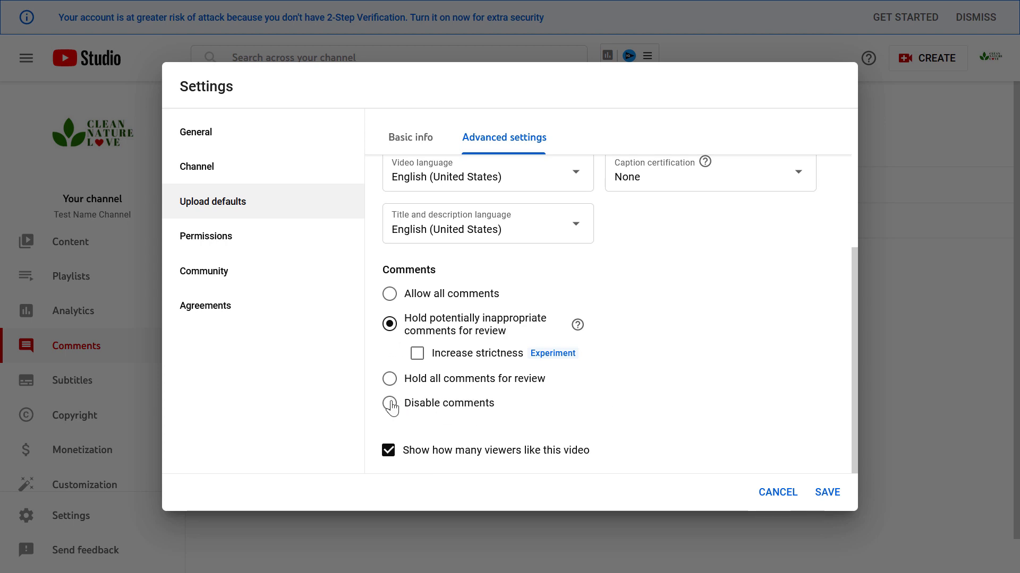
pyautogui.click(390, 406)
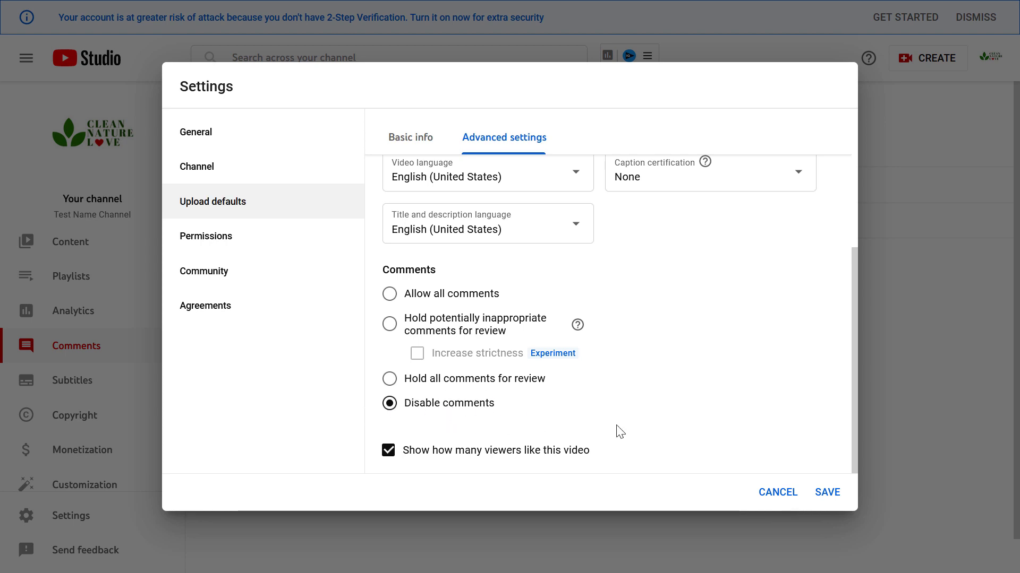
pyautogui.scroll(2, 633, 191)
pyautogui.scroll(-2, 632, 191)
pyautogui.click(389, 324)
pyautogui.click(827, 493)
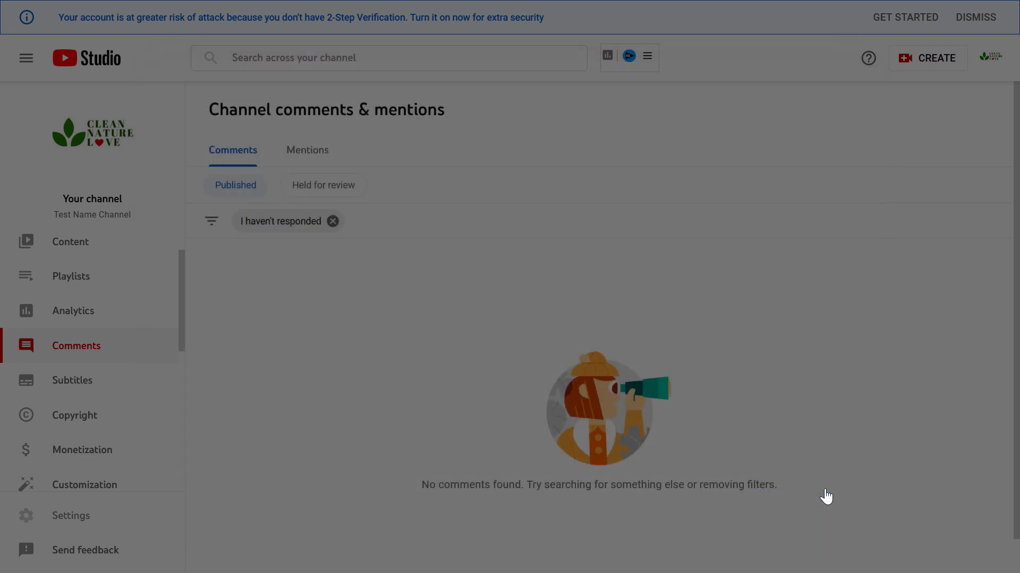
# - Start a new video upload and prefix its prefilled title with 'How to DO XY?'
pyautogui.click(927, 59)
pyautogui.click(897, 91)
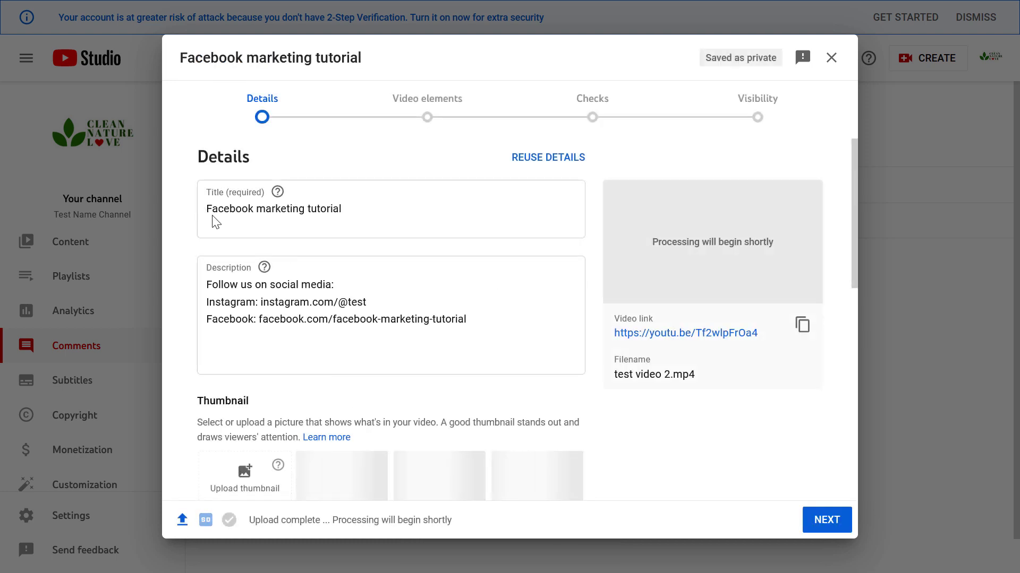
pyautogui.tripleClick(209, 209)
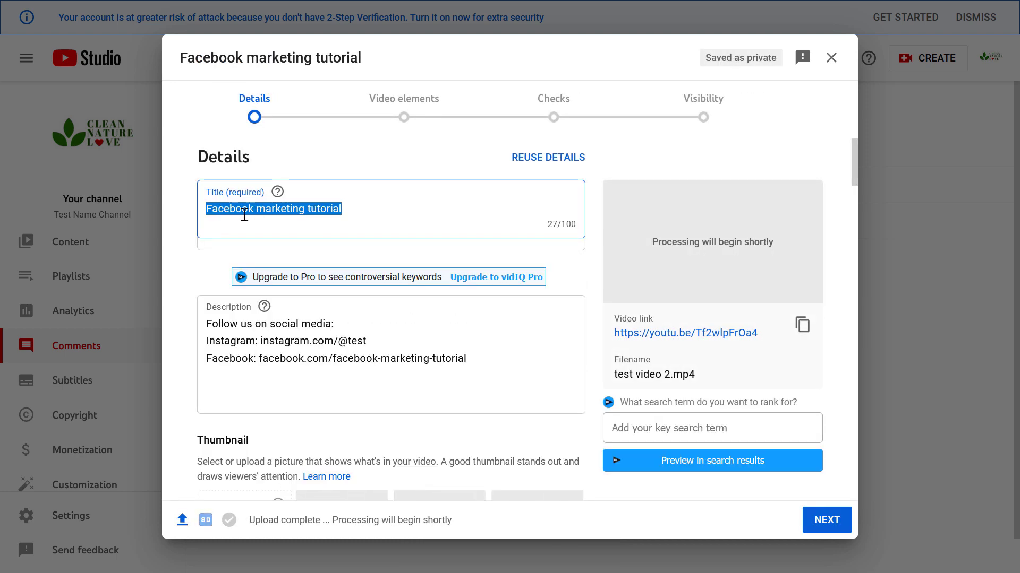
pyautogui.click(340, 208)
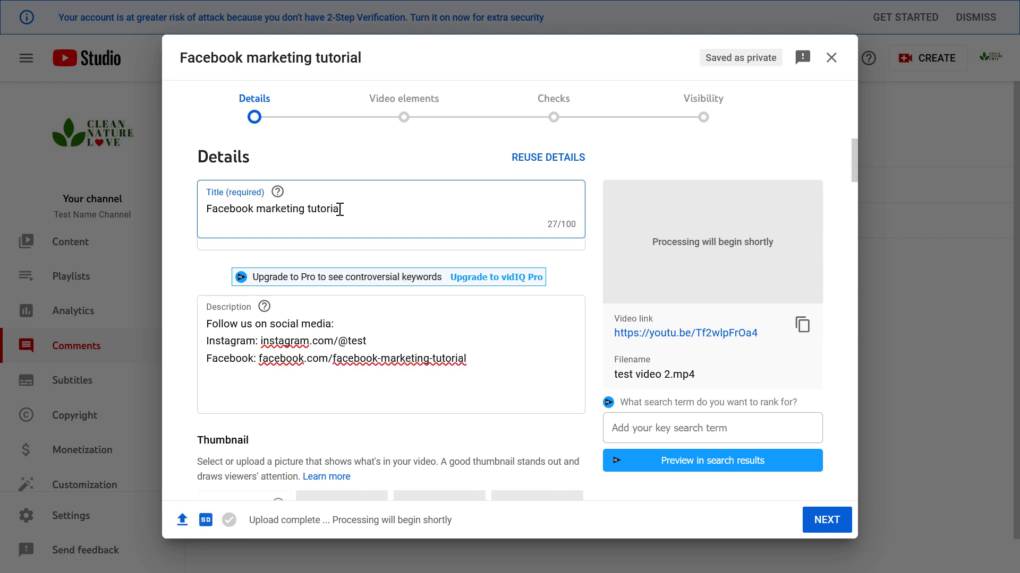
pyautogui.press('Home')
pyautogui.write('How to ')
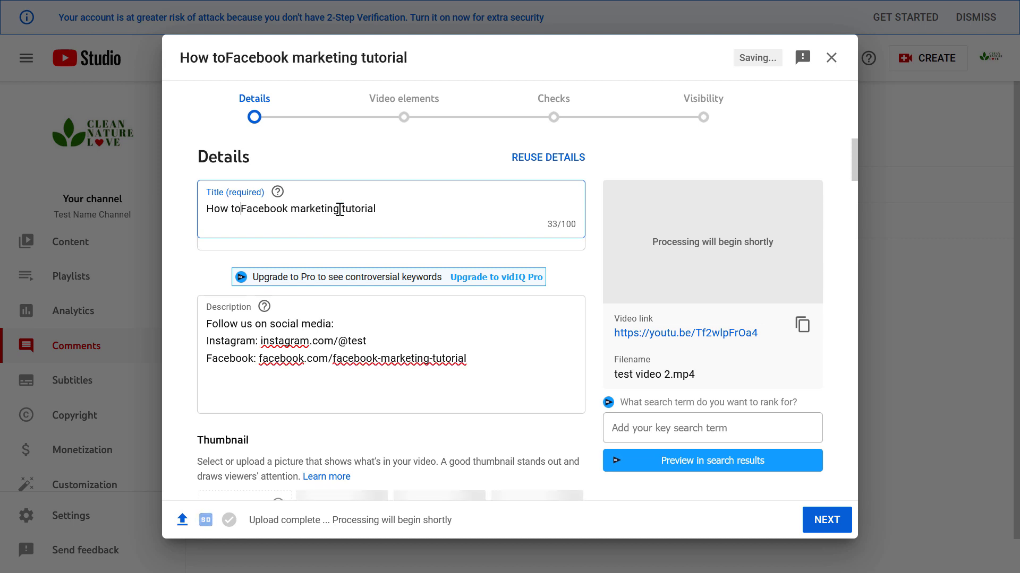
pyautogui.write('DO XY?')
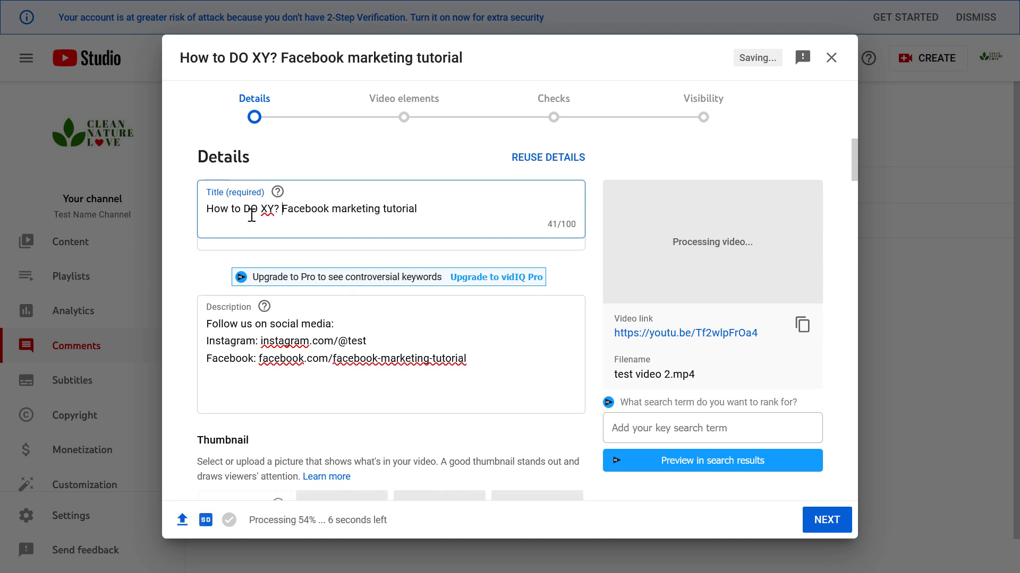
# - Type 'sds' into the description and remove the duplicate 'facebook marketing tutorial' tag
pyautogui.click(209, 325)
pyautogui.write('sds')
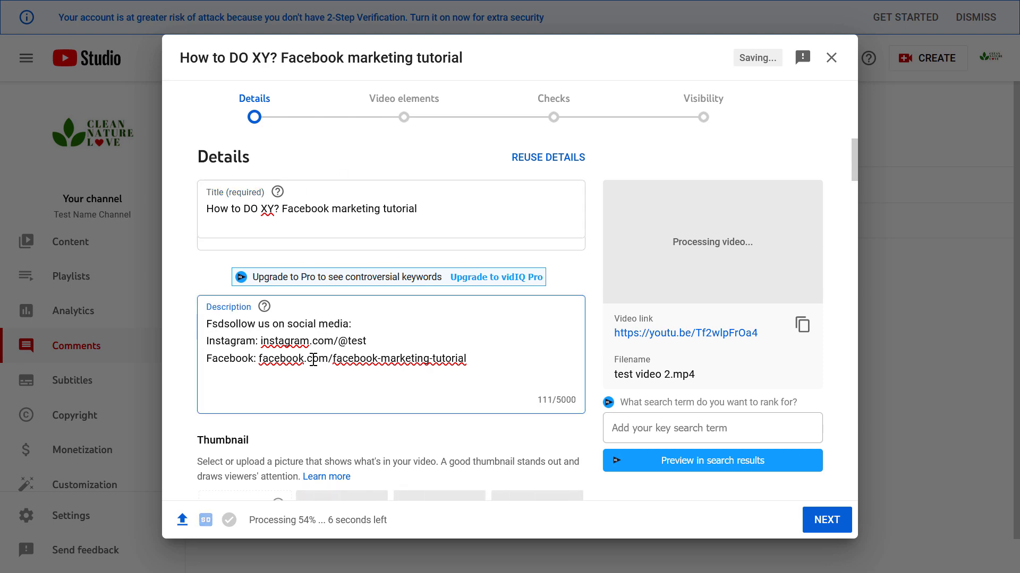
pyautogui.scroll(-10, 313, 360)
pyautogui.click(345, 396)
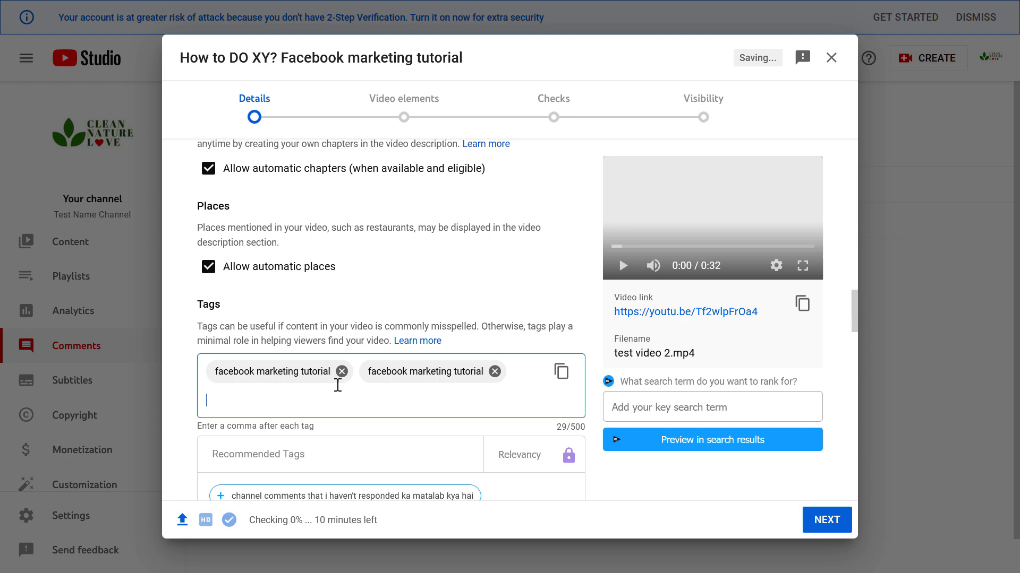
pyautogui.click(341, 371)
# - Show the list of video languages for this upload
pyautogui.scroll(-8, 392, 461)
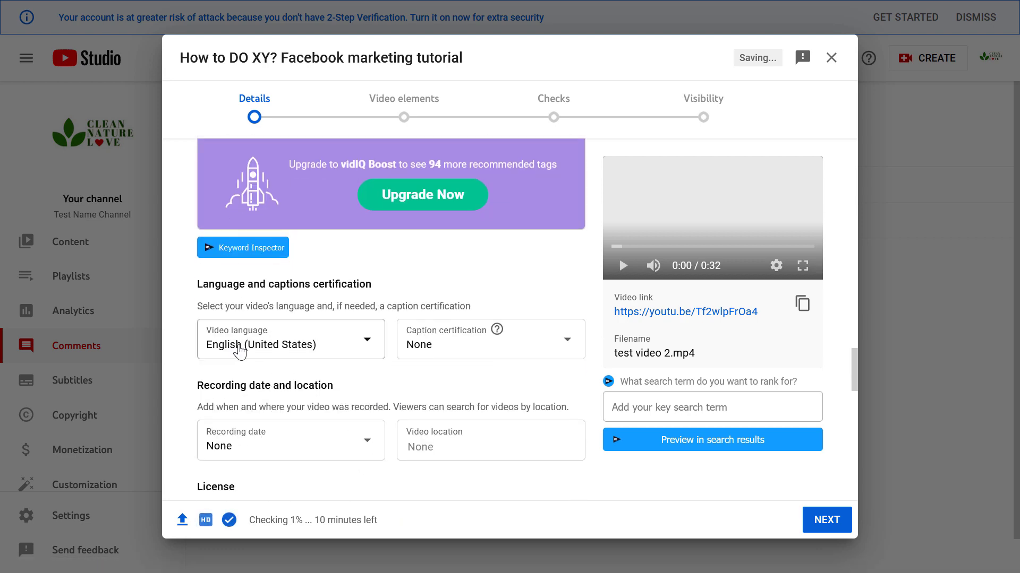
pyautogui.click(240, 350)
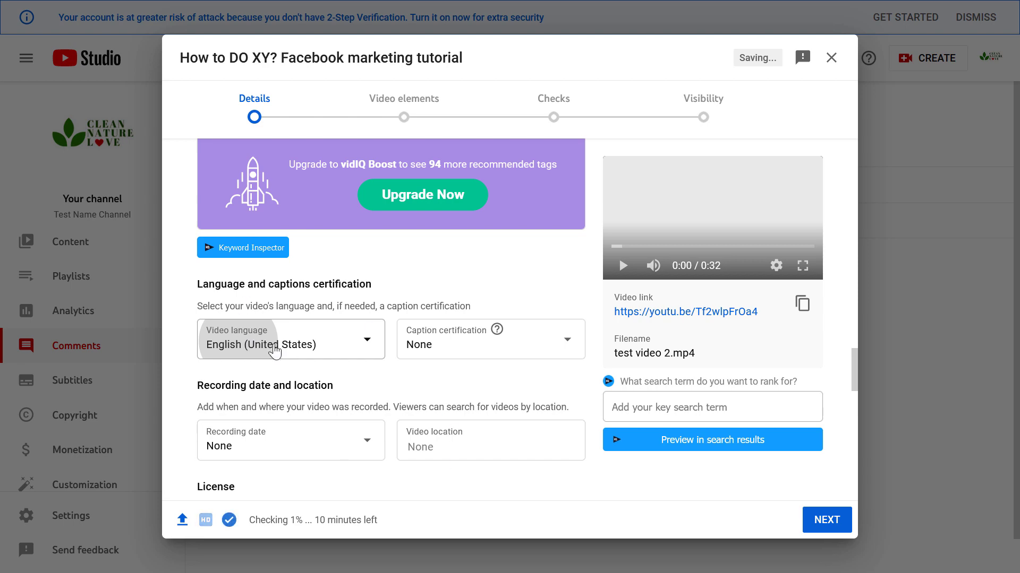
pyautogui.click(328, 365)
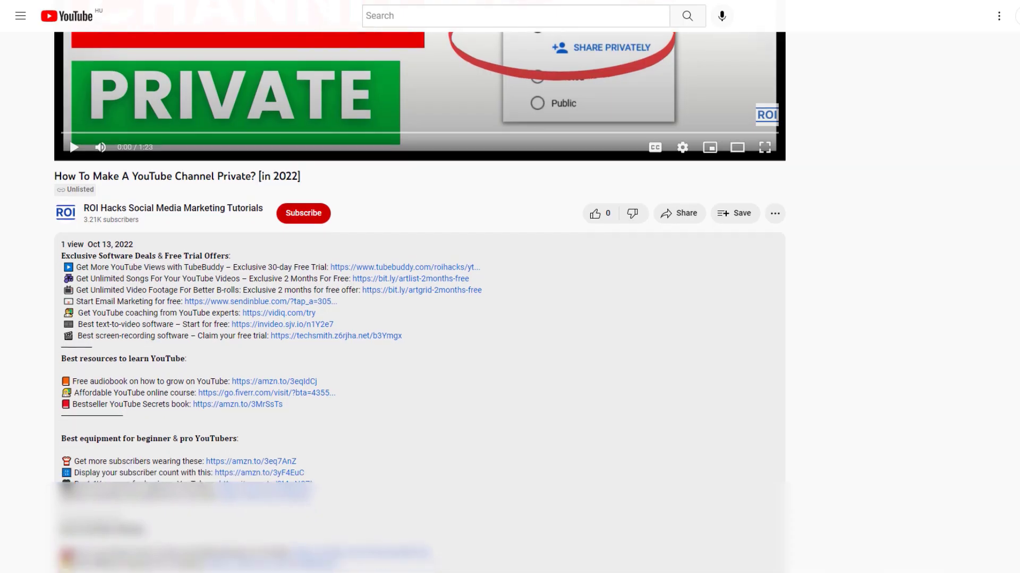
pyautogui.scroll(-1, 509, 287)
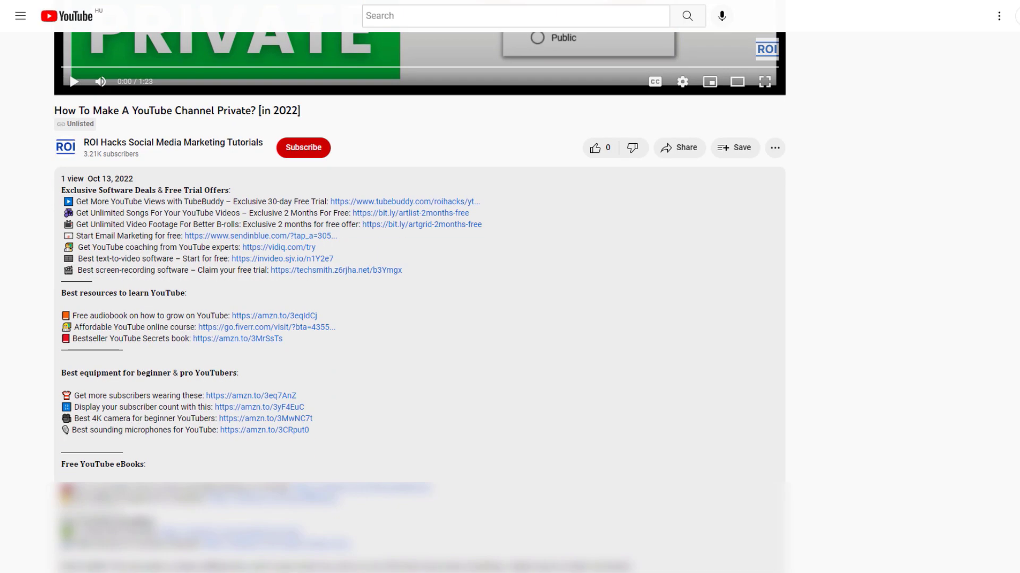